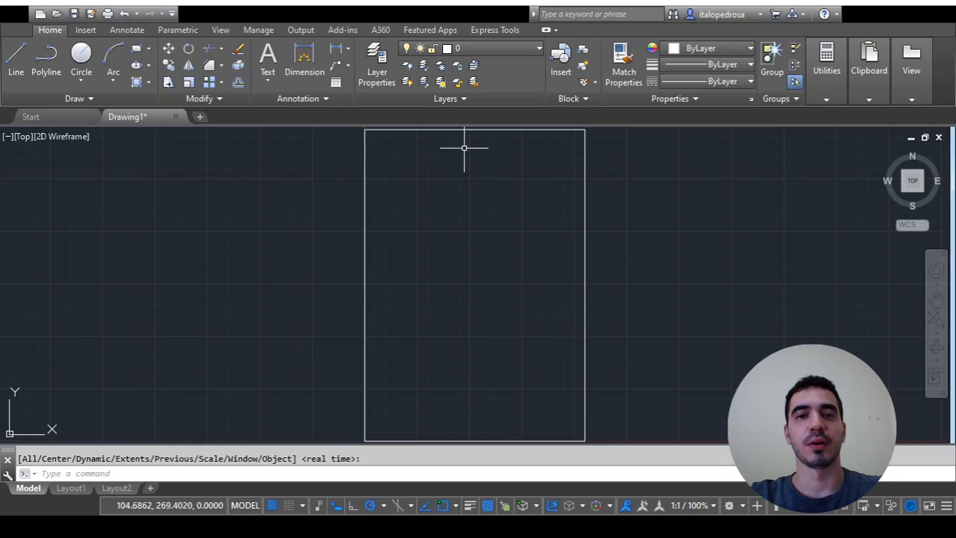
Draw a closed rhombus with 50-unit sides at 60° and 120° directions, starting from its lowest vertex inside the rectangular frame
click(16, 60)
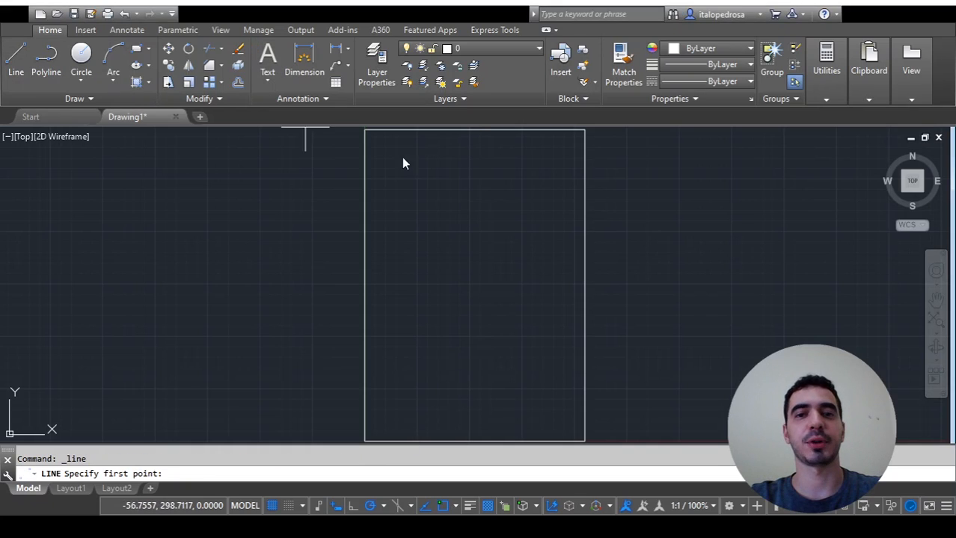
click(478, 362)
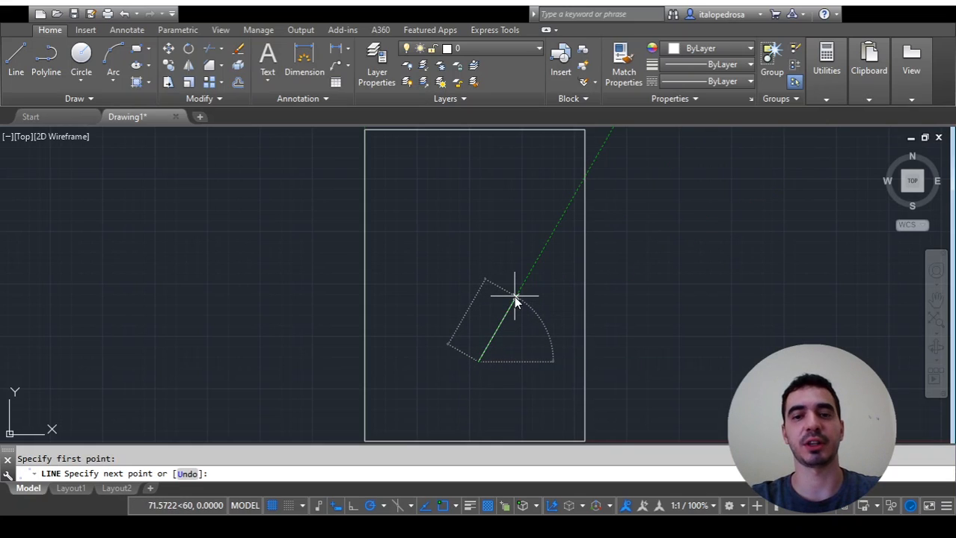
text(50)
key(Return)
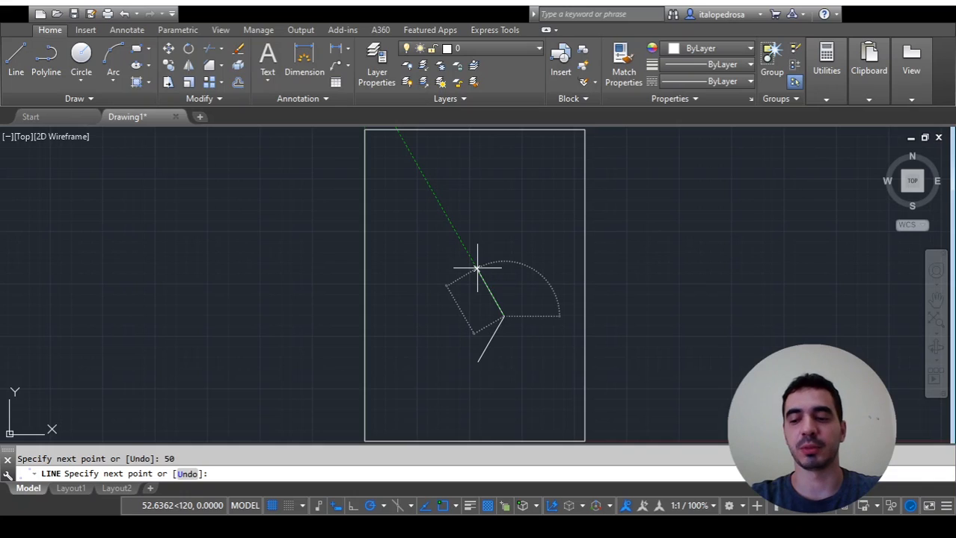
text(50)
key(Return)
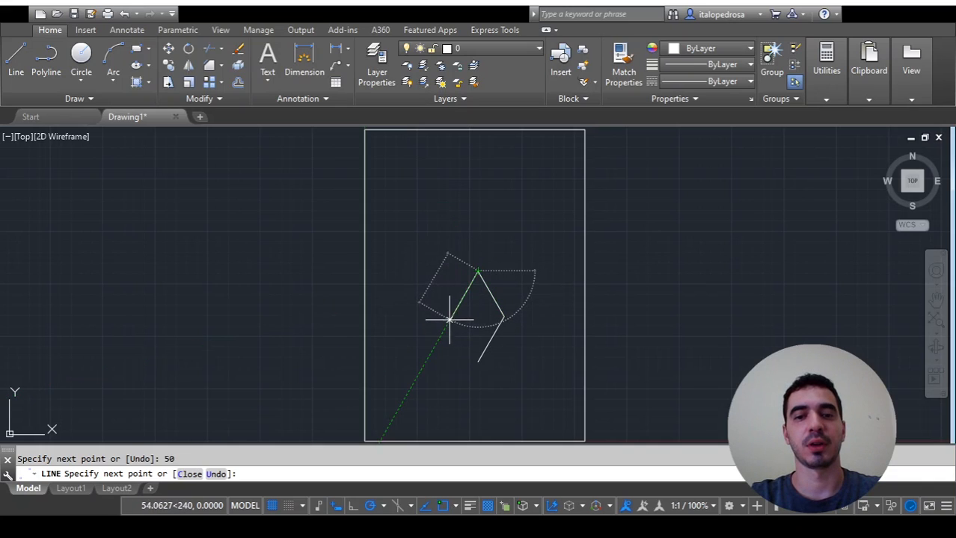
text(50)
key(Return)
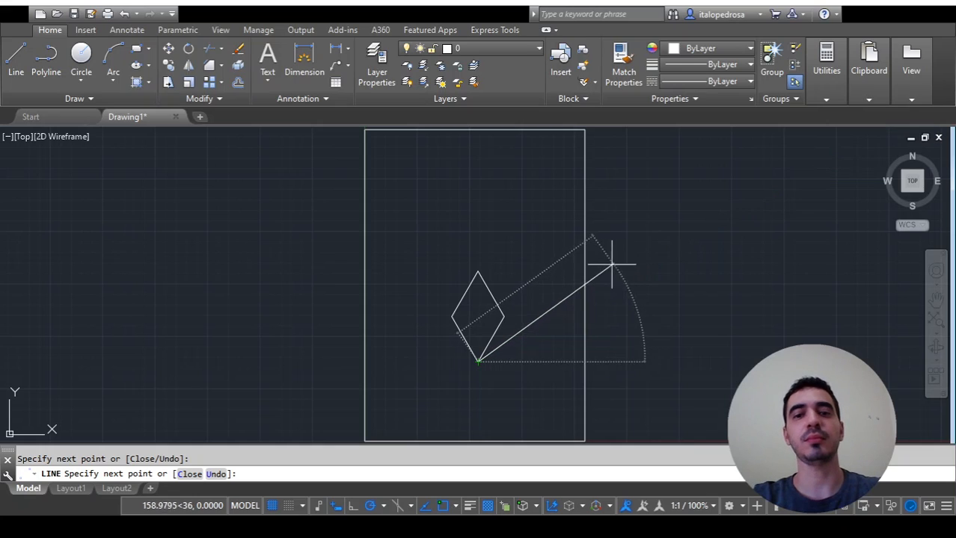
key(Escape)
Draw a horizontal construction line between the rhombus's left and right vertices
scroll(456, 369, up, 4)
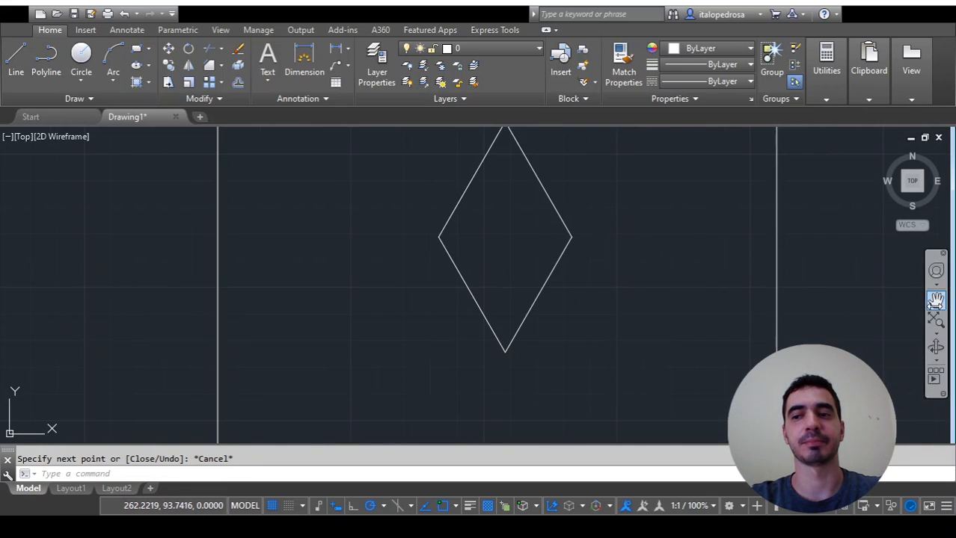
click(936, 299)
drag(650, 210, 640, 241)
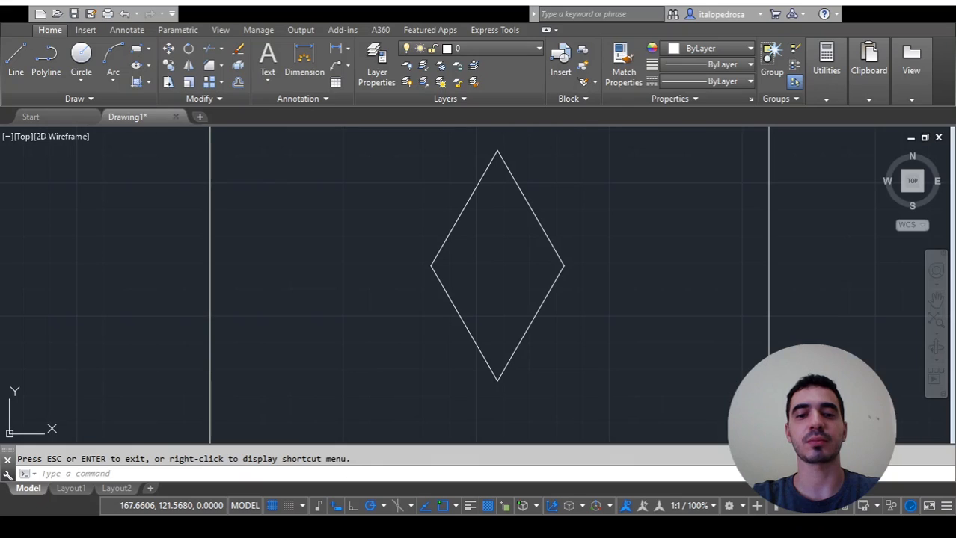
click(16, 59)
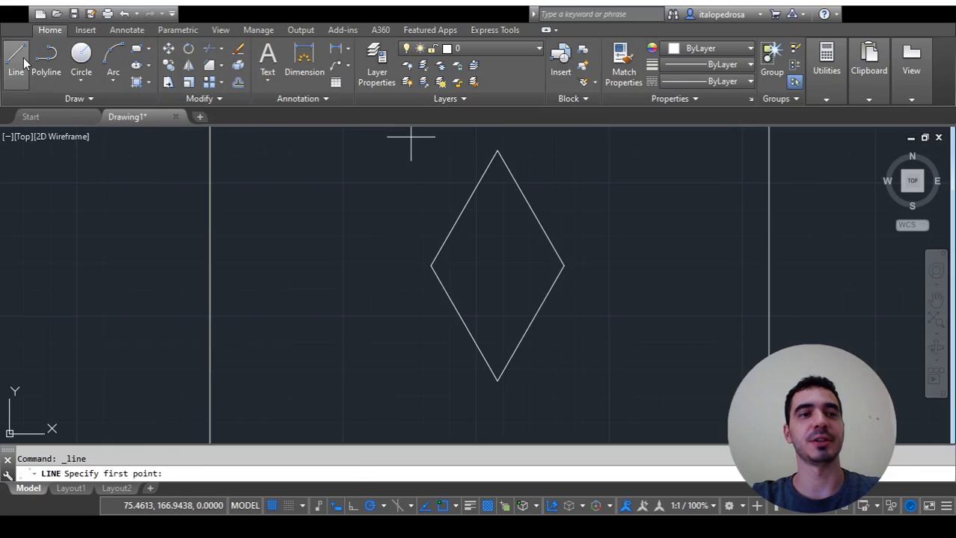
click(431, 265)
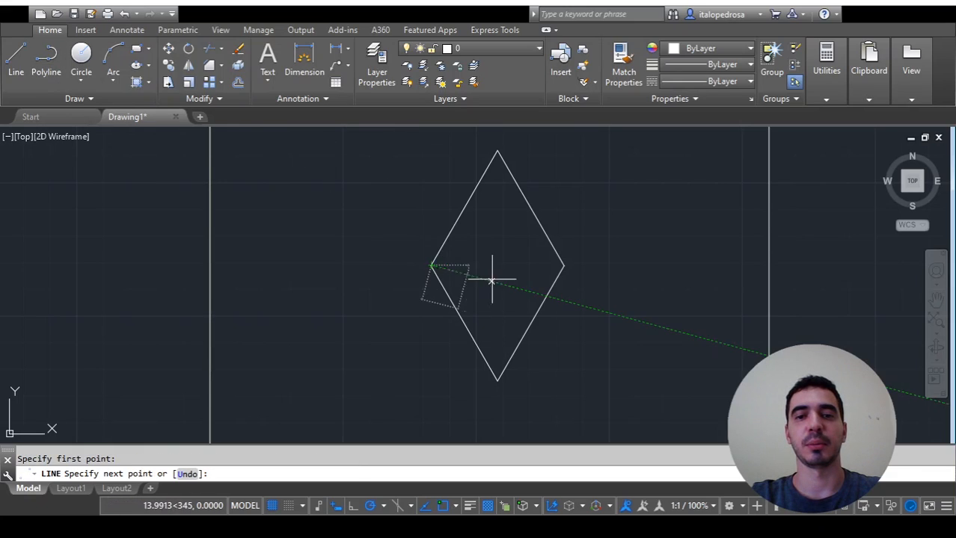
click(563, 265)
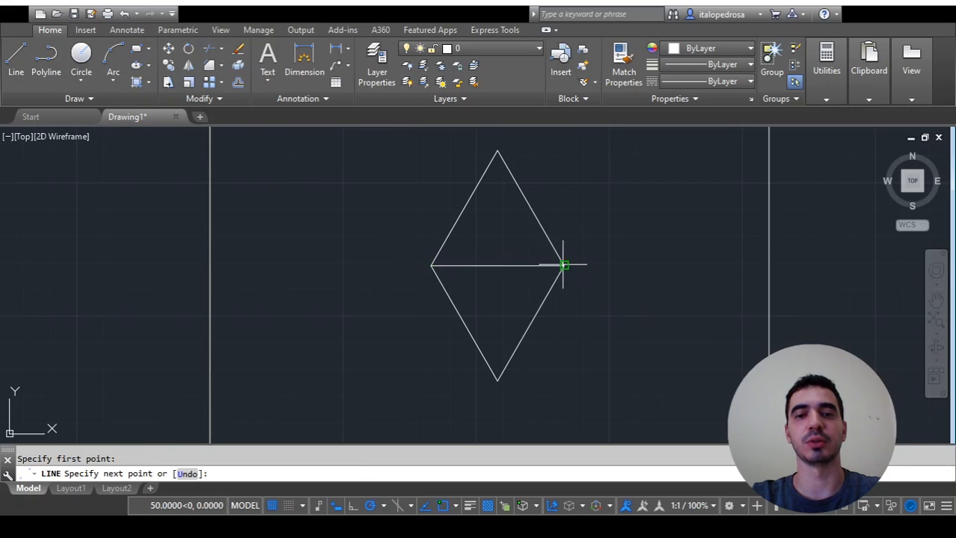
key(Escape)
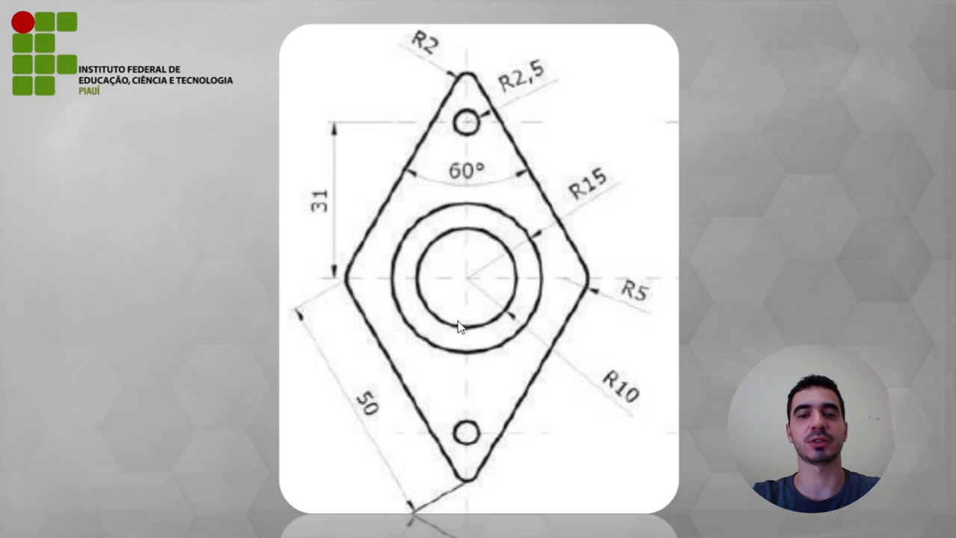
Return to the AutoCAD drawing and draw concentric circles of radius 10 and 15 centred on the horizontal line's midpoint
key(alt+Tab)
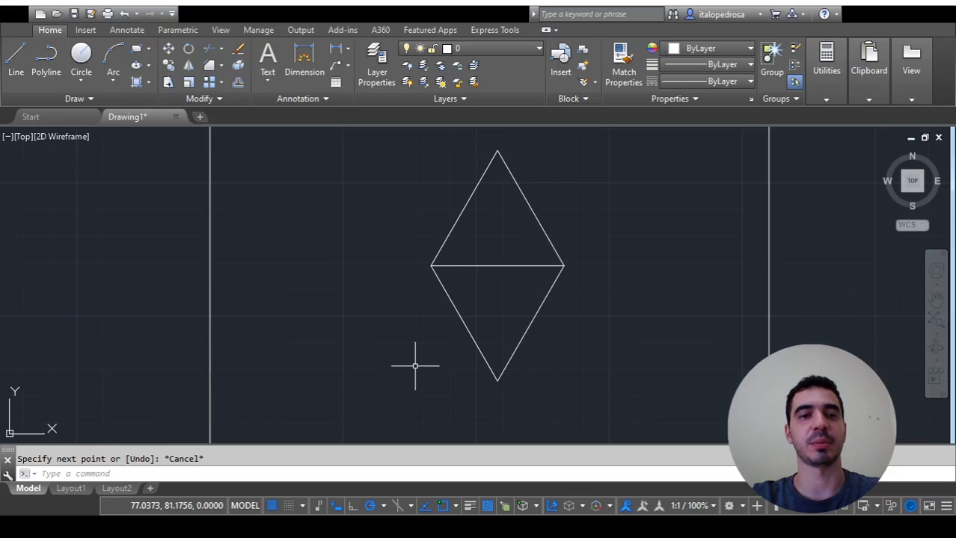
click(81, 55)
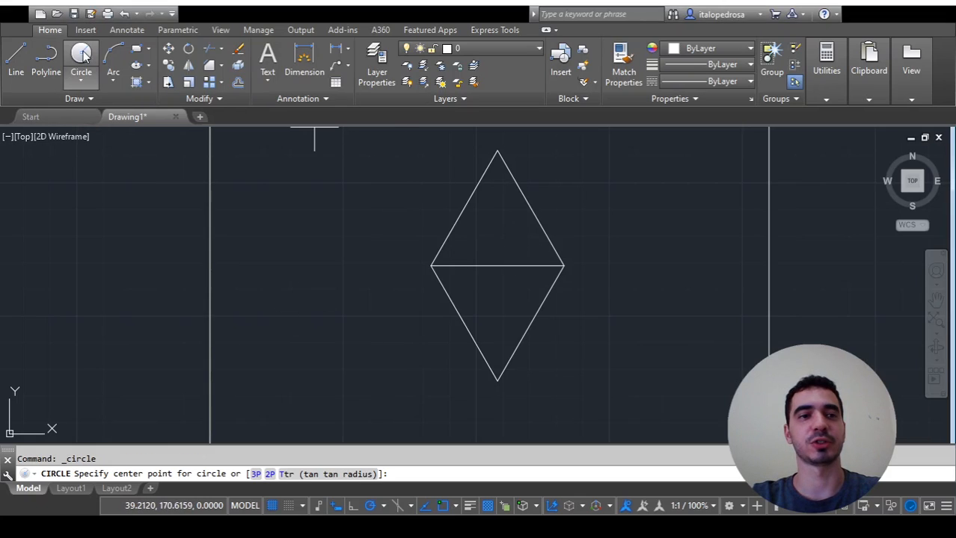
click(497, 265)
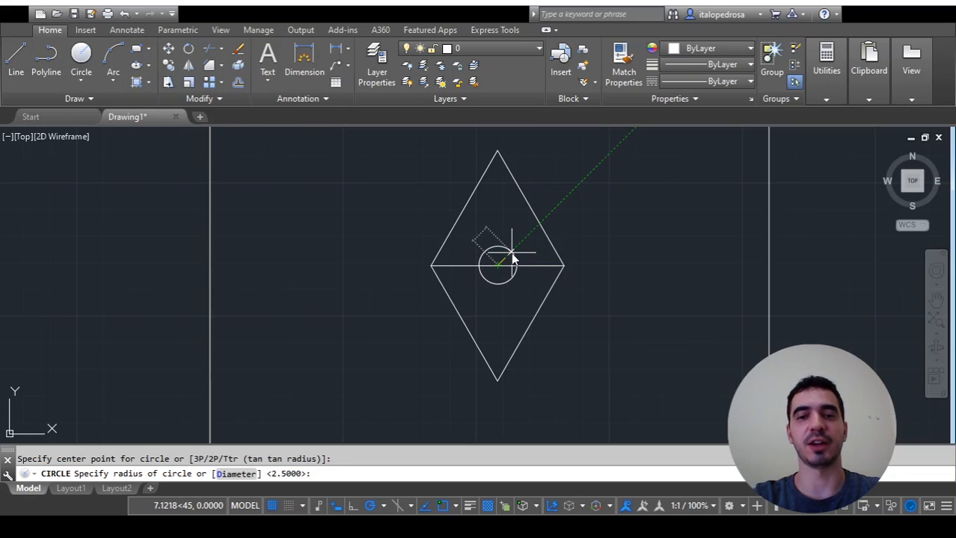
text(10)
key(Return)
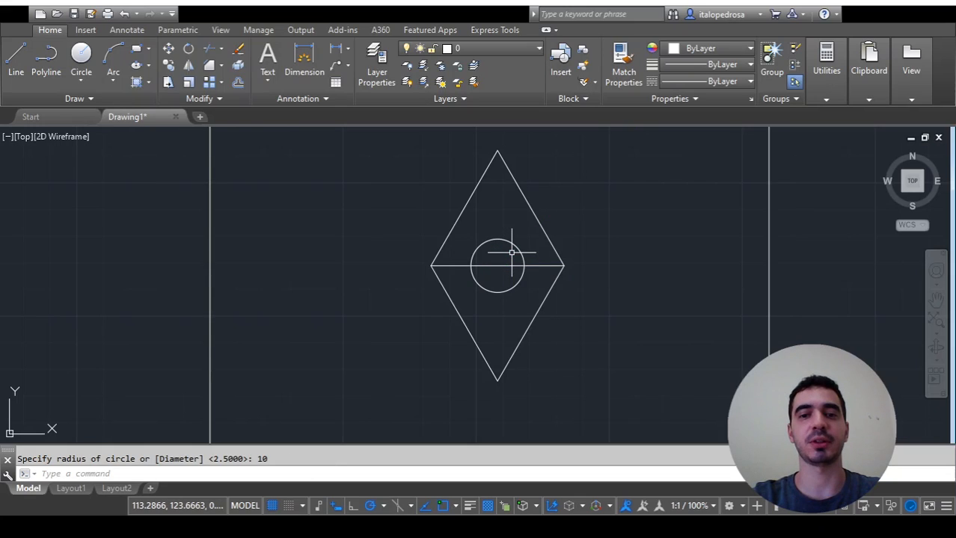
click(92, 63)
click(497, 265)
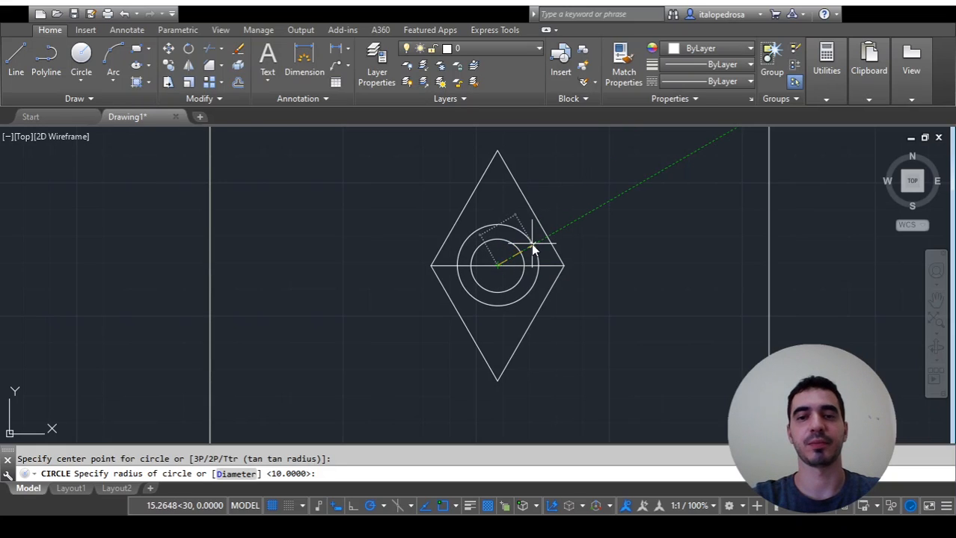
text(15)
key(Return)
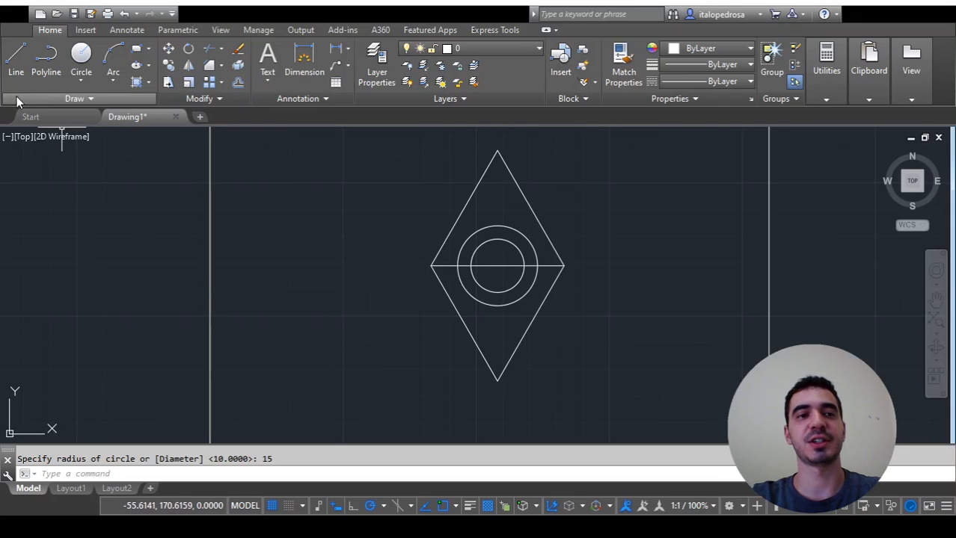
Draw two vertical construction lines 31 units long from the circles' centre, one upward and one downward
click(14, 64)
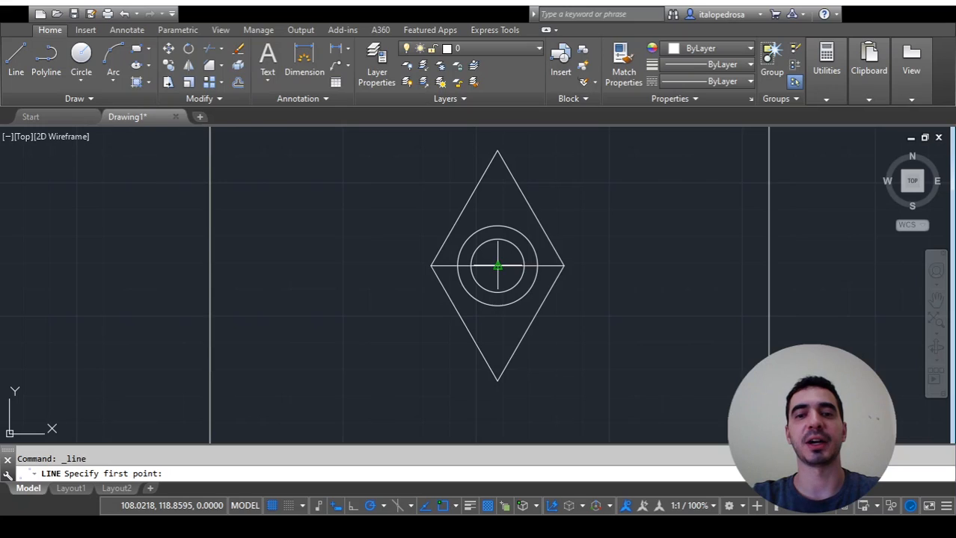
click(497, 265)
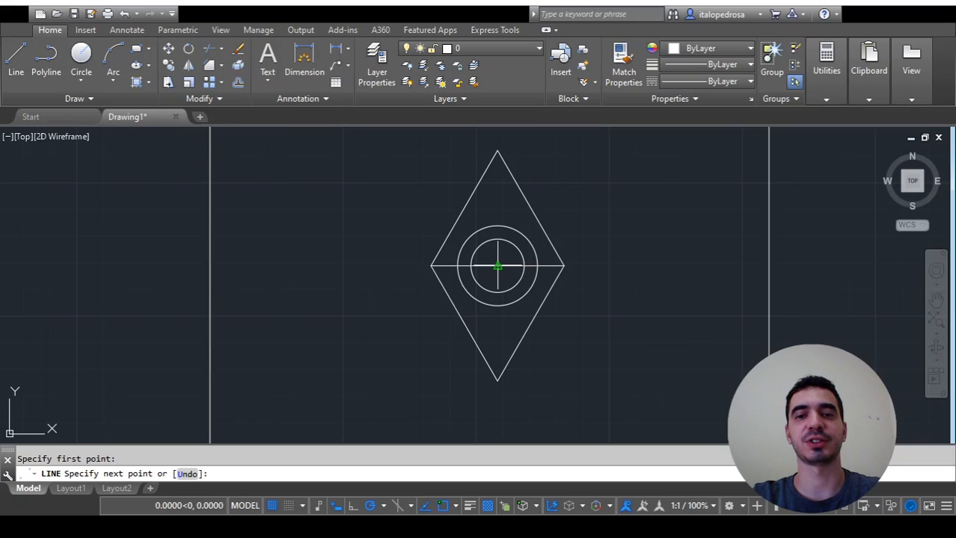
click(498, 181)
key(Escape)
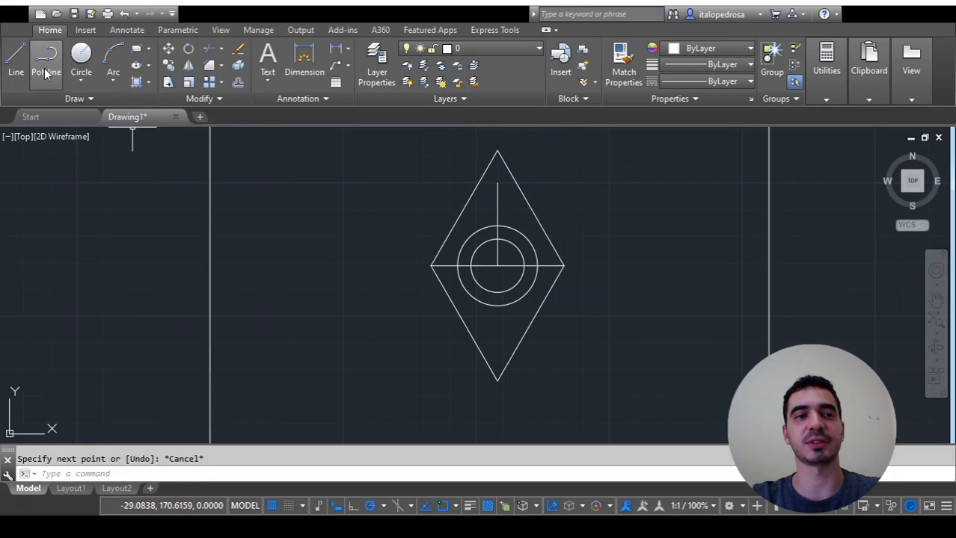
click(16, 59)
click(497, 265)
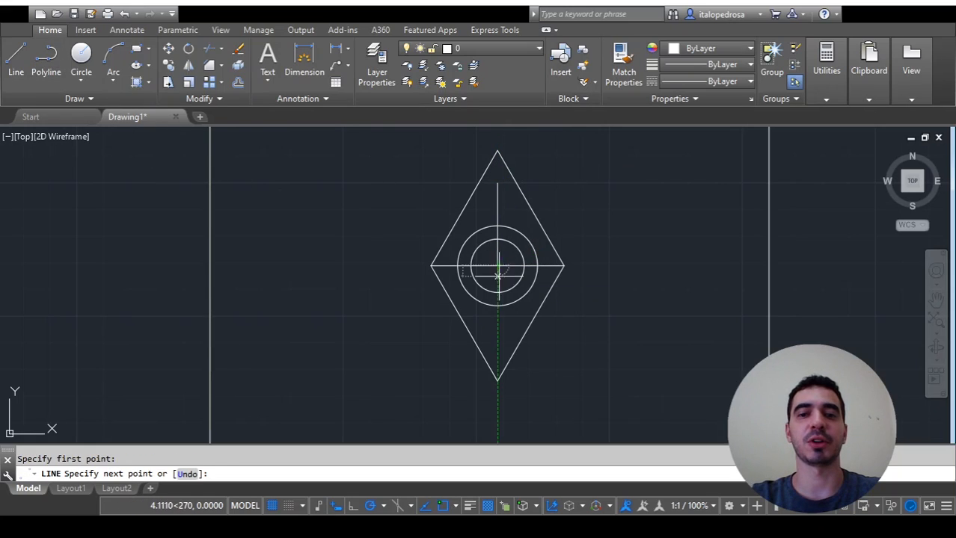
click(497, 348)
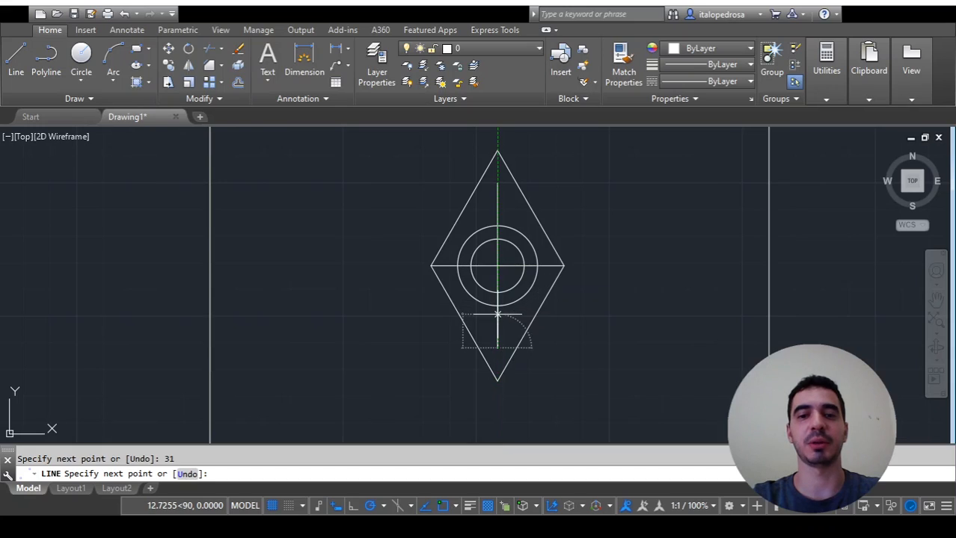
key(Escape)
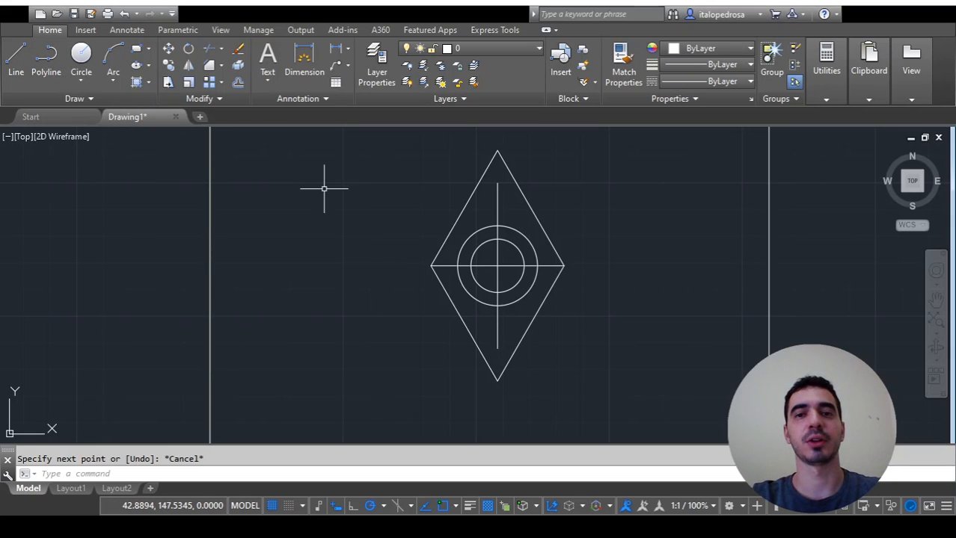
Draw a circle of radius 2.5 at the outer end of each vertical construction line
click(81, 58)
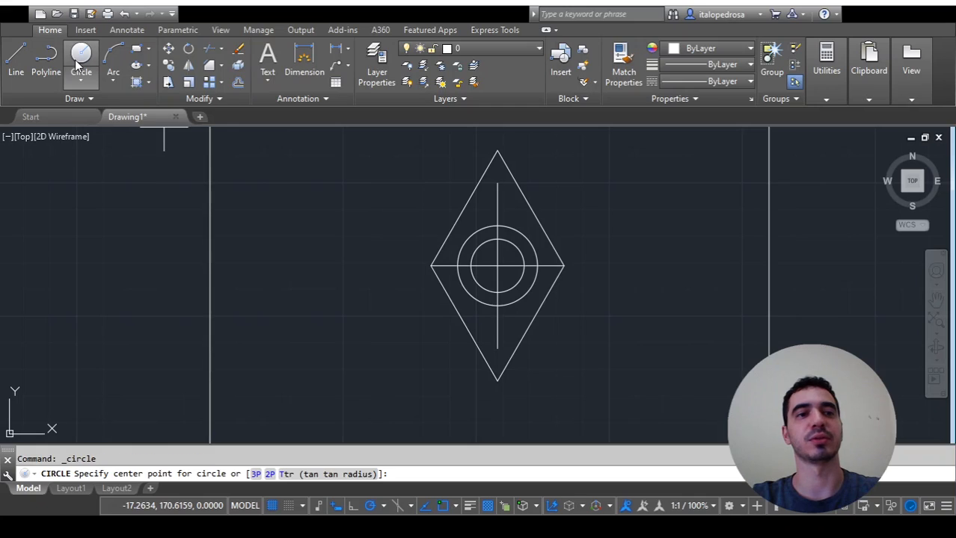
click(497, 182)
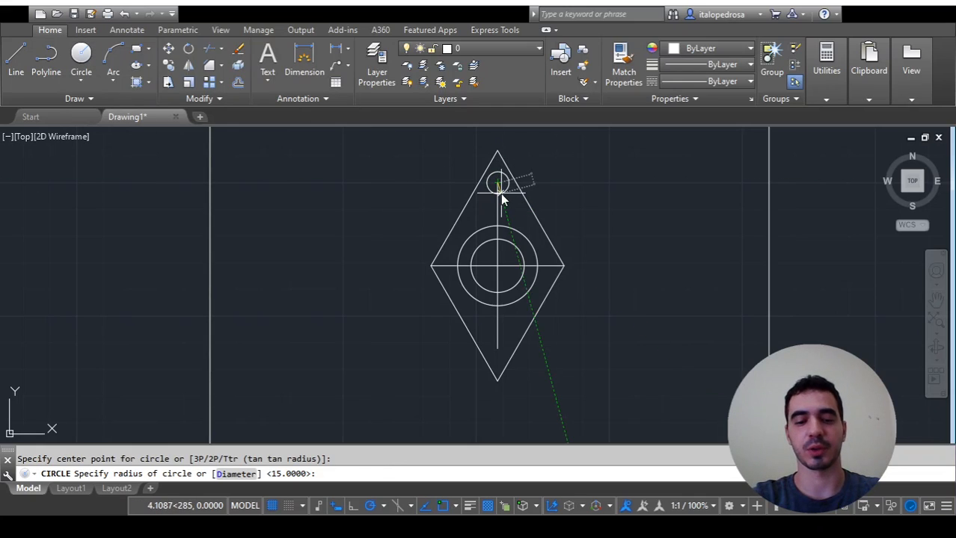
text(1.5)
key(Return)
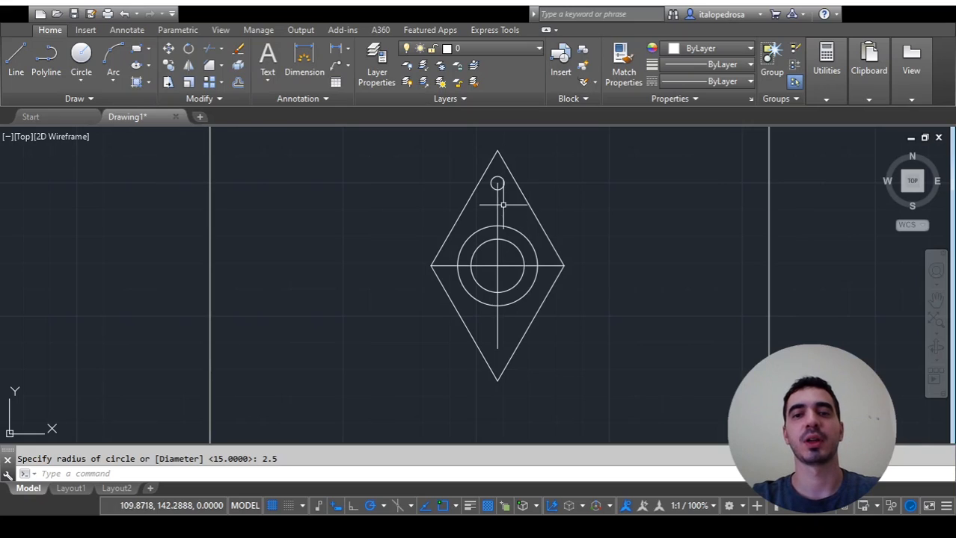
key(Return)
click(497, 348)
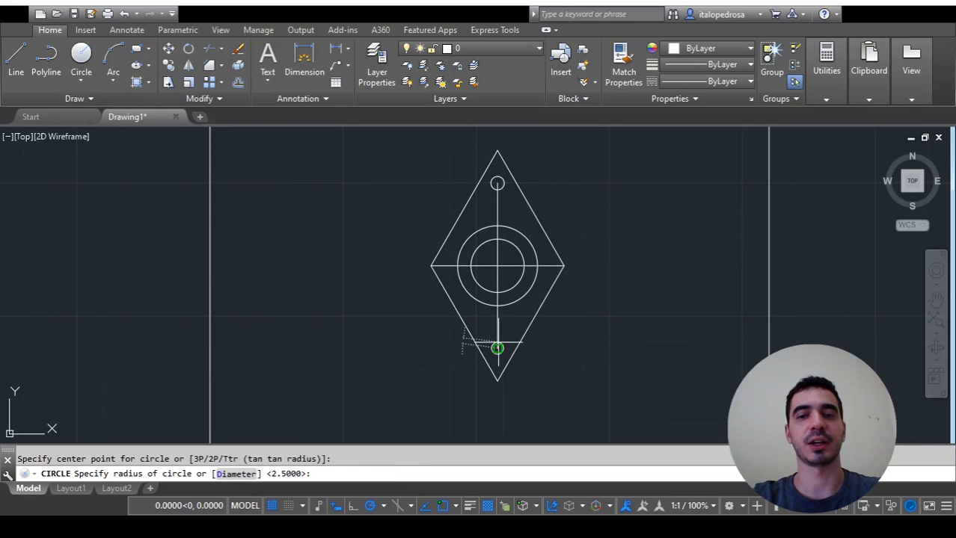
text(2.5)
key(Return)
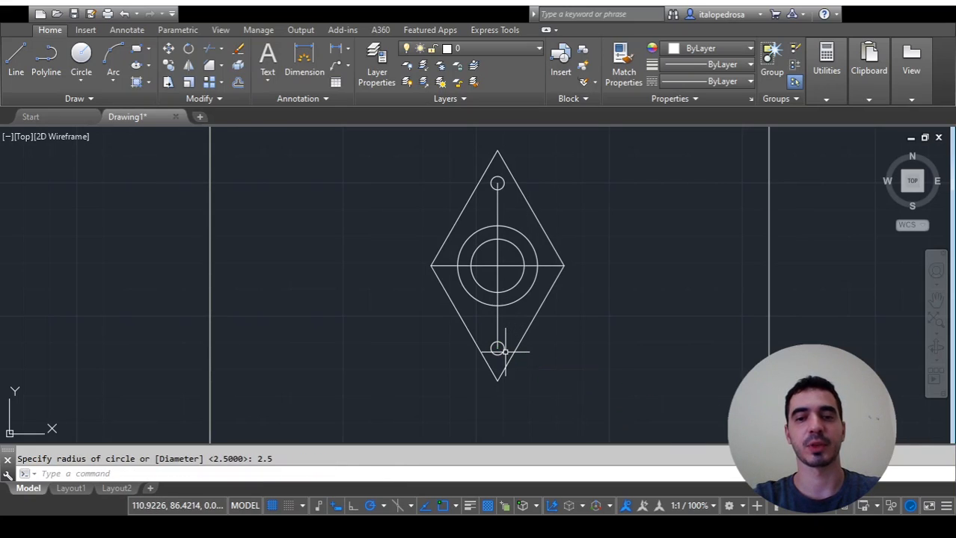
key(Escape)
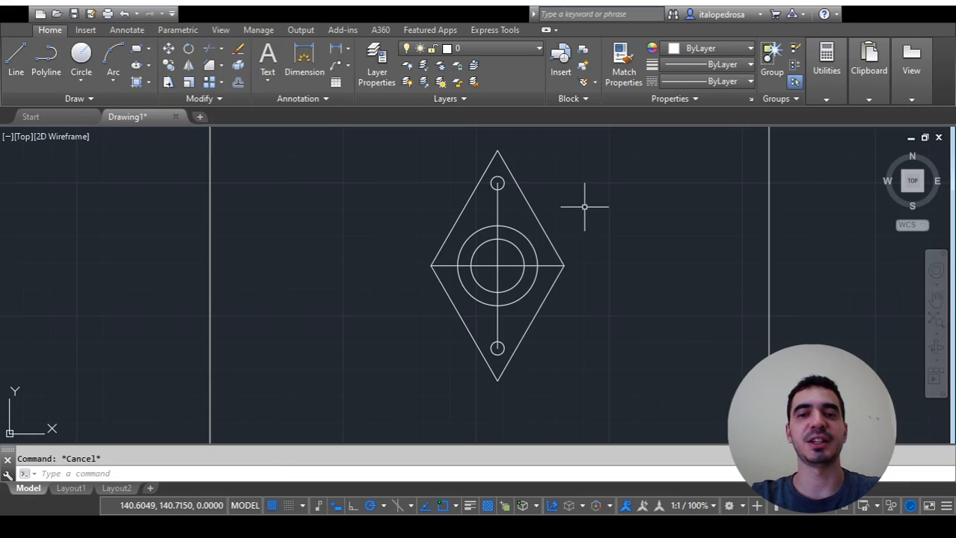
Delete the horizontal construction line and both vertical construction lines from inside the rhombus
click(497, 196)
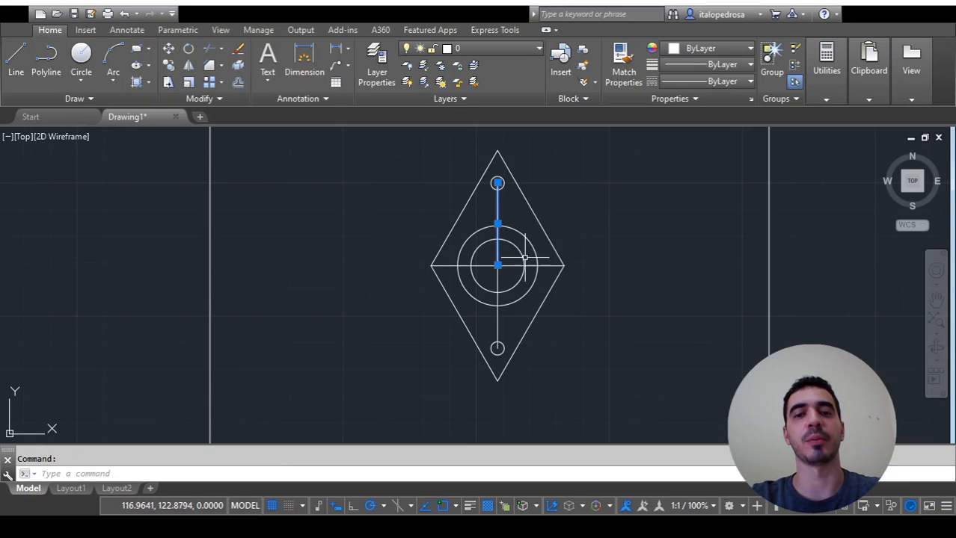
click(548, 266)
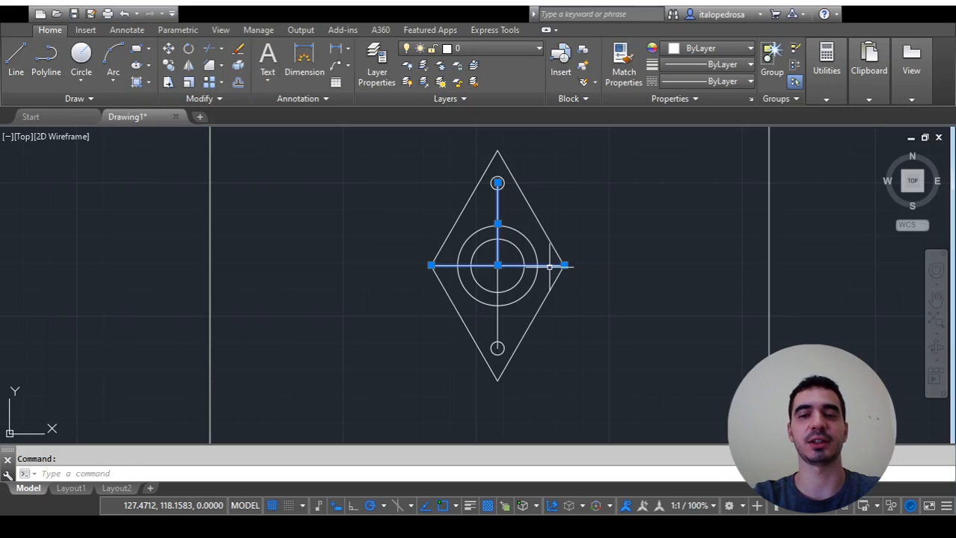
key(Delete)
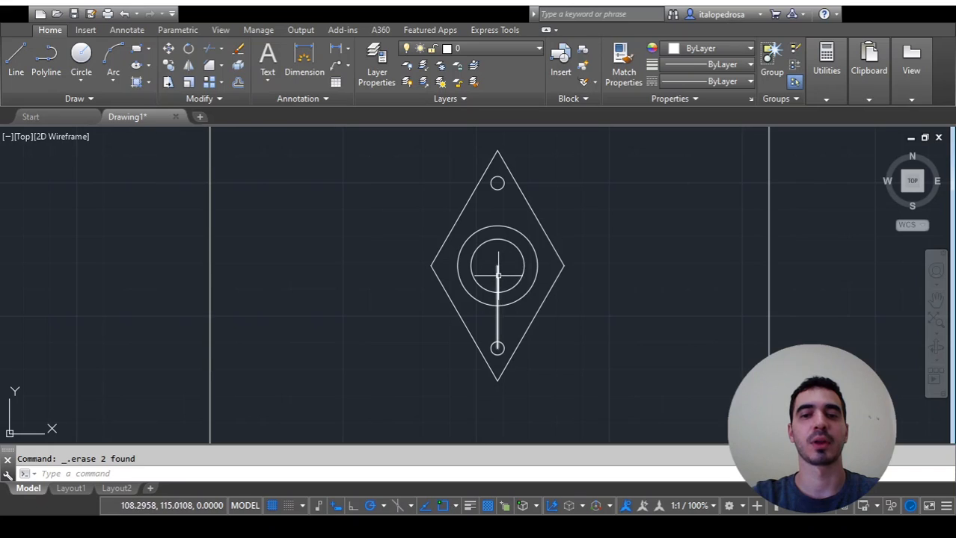
click(497, 276)
key(Delete)
key(Delete)
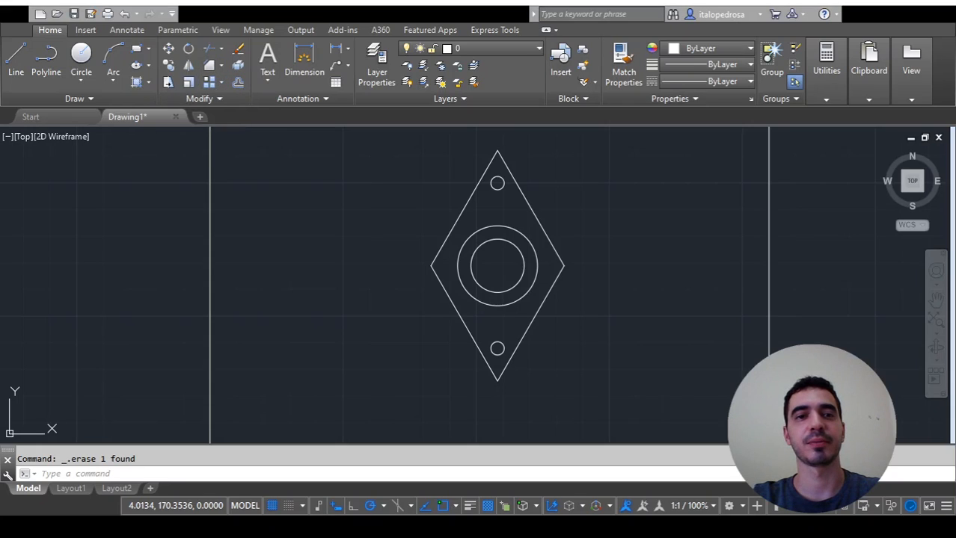
click(237, 82)
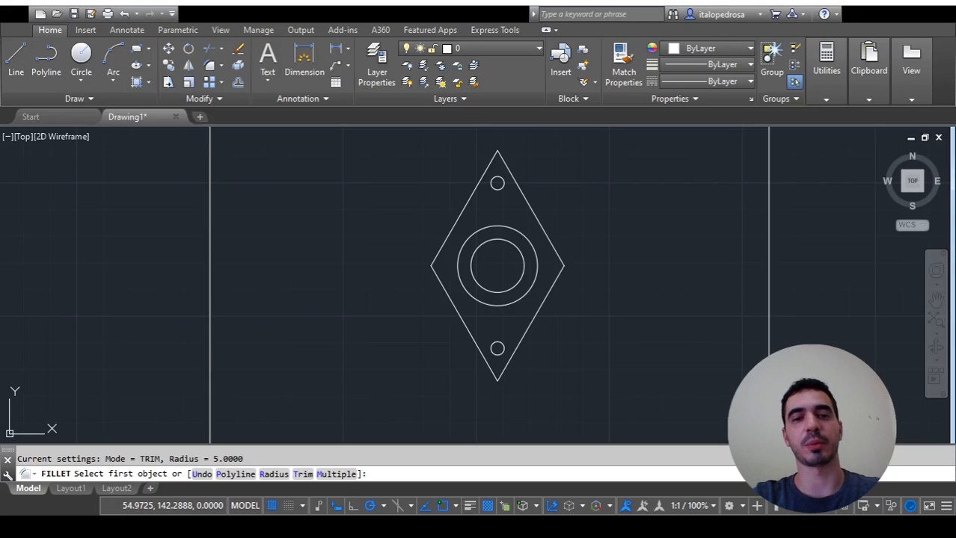
key(Escape)
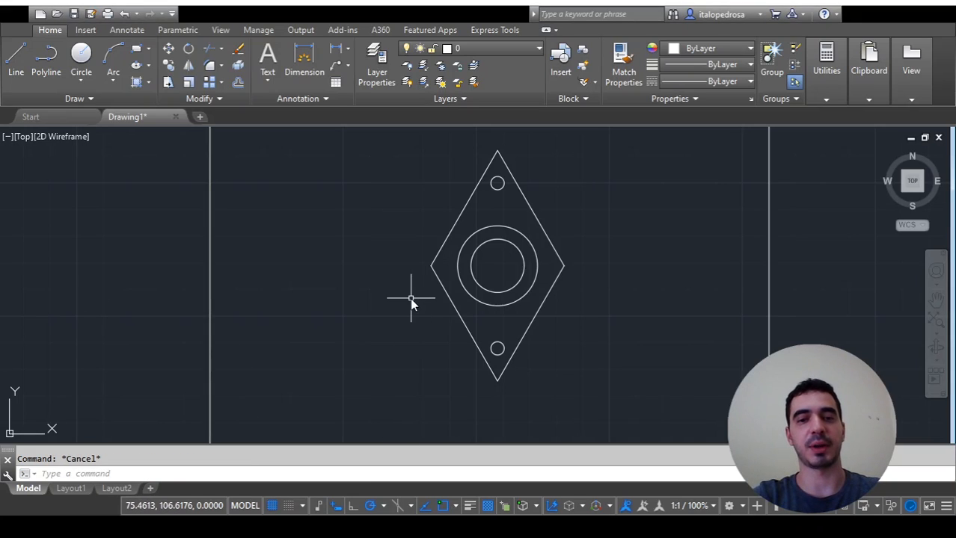
Fillet the rhombus's upper and lower corners with a radius of 2
key(Return)
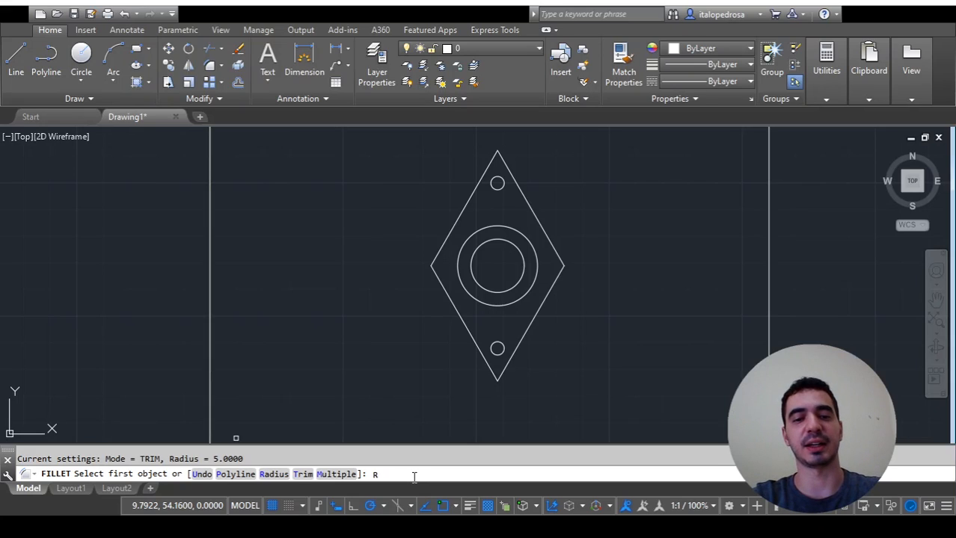
key(Return)
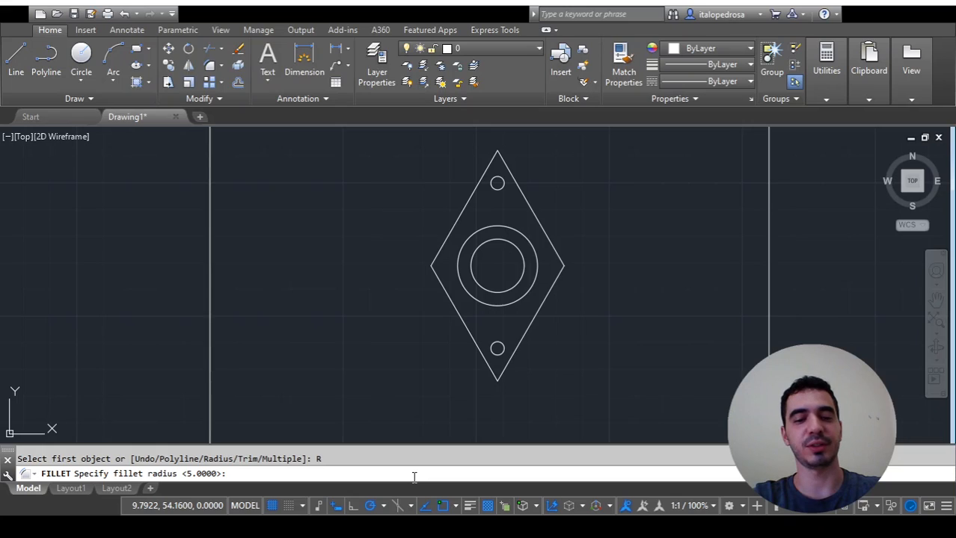
text(2)
key(Return)
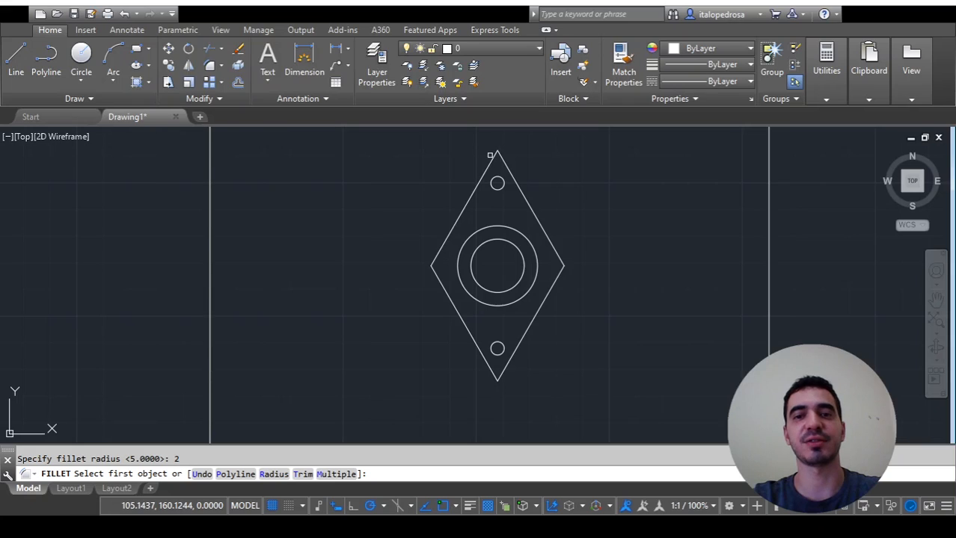
click(495, 155)
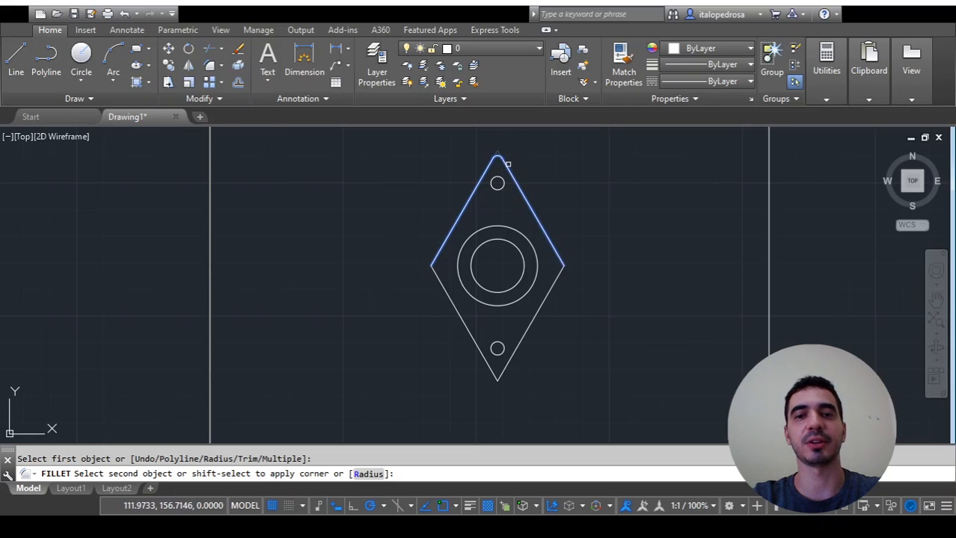
click(505, 167)
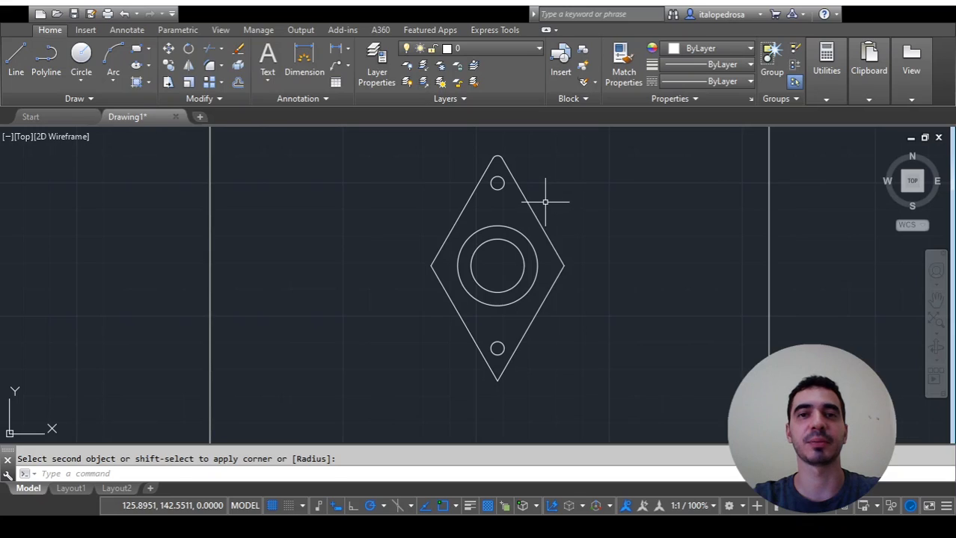
click(210, 65)
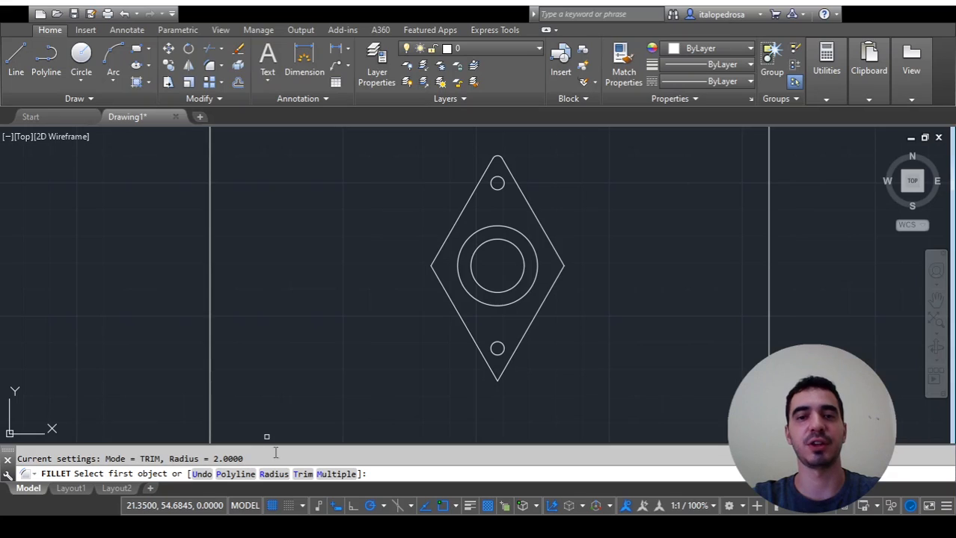
click(478, 345)
click(507, 362)
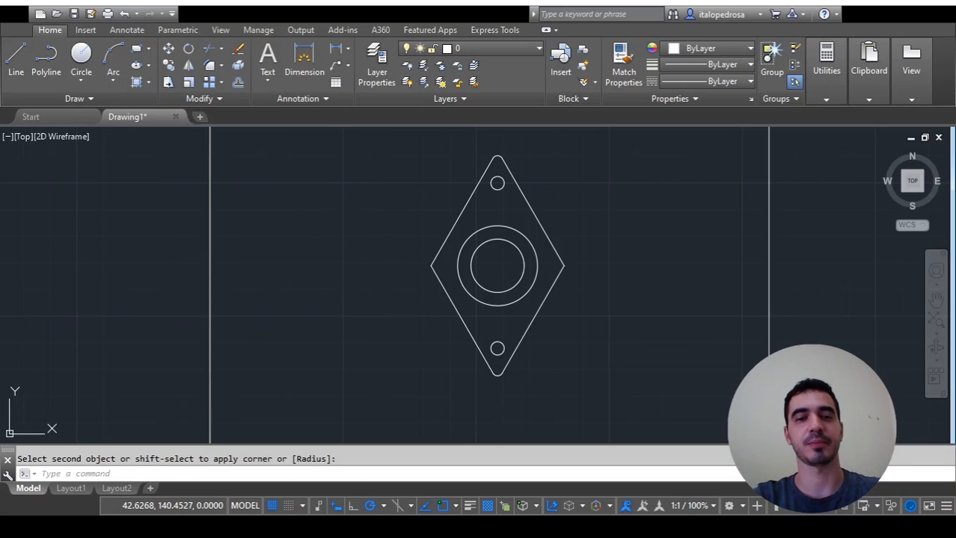
Fillet the rhombus's left and right corners with a radius of 5, using the Multiple option
key(Return)
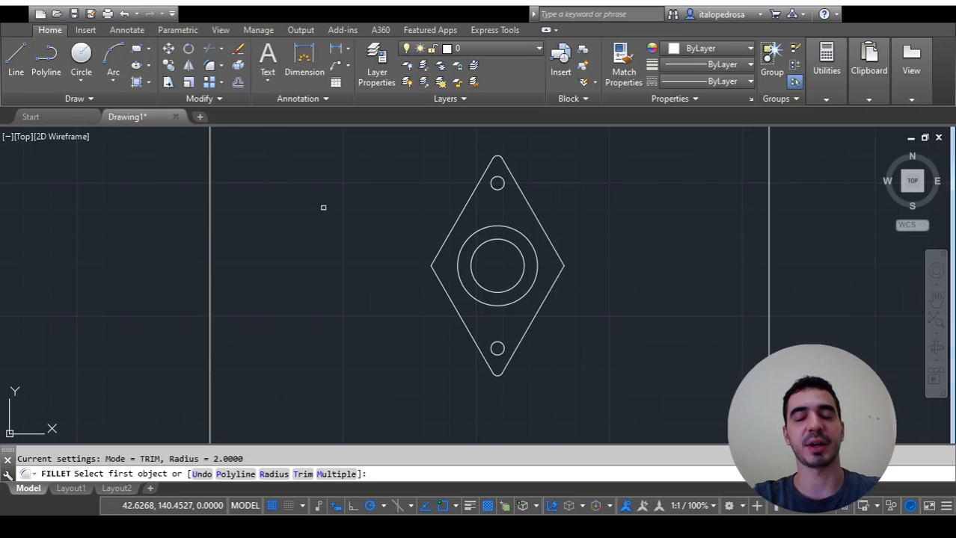
text(R)
key(Return)
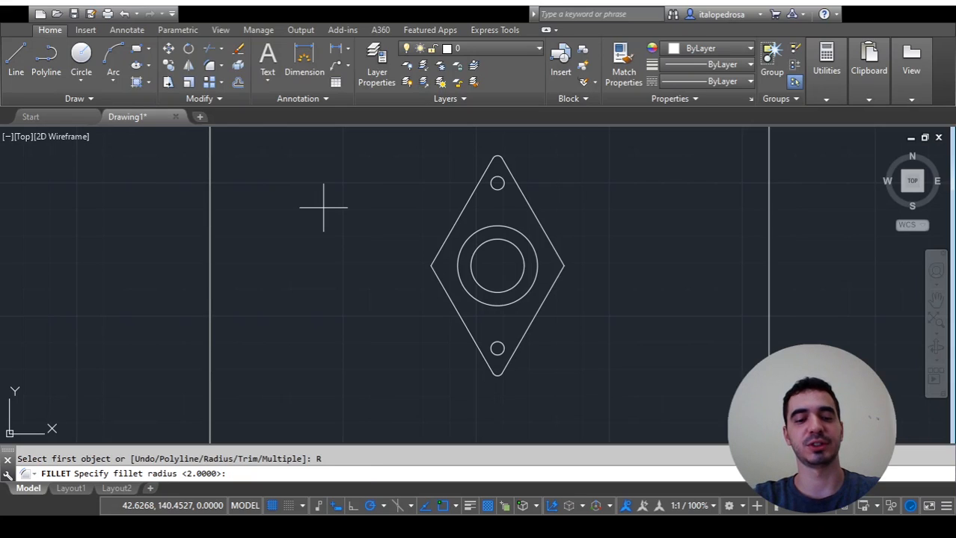
text(5)
key(Return)
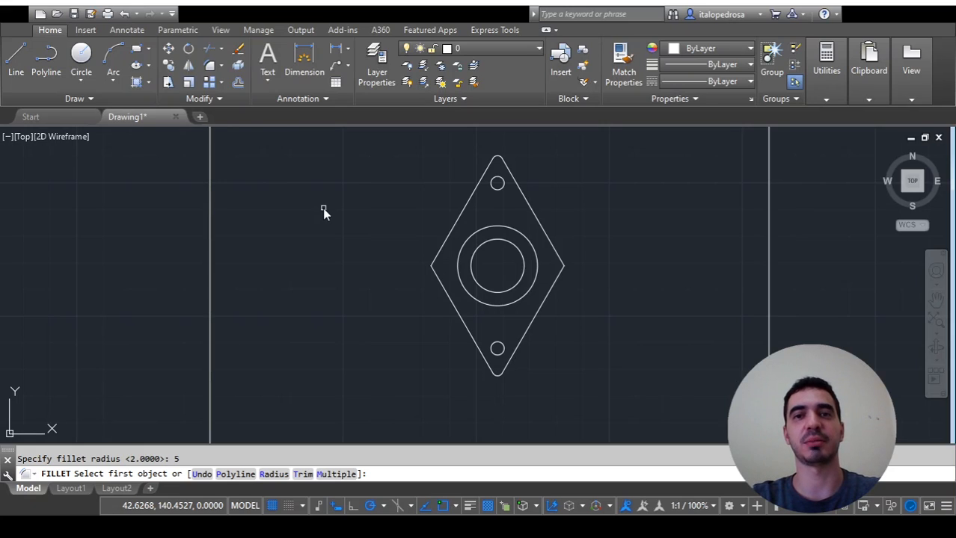
text(M)
key(Return)
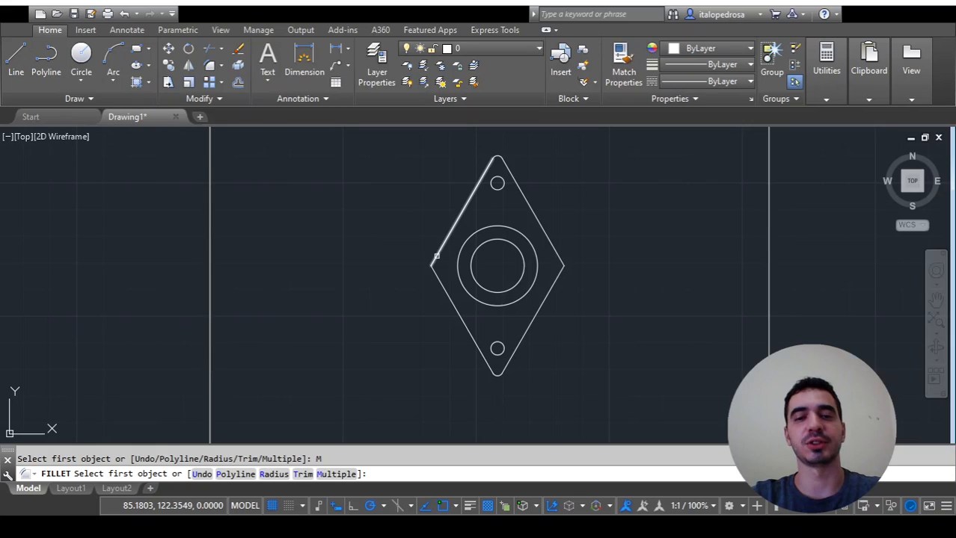
click(436, 256)
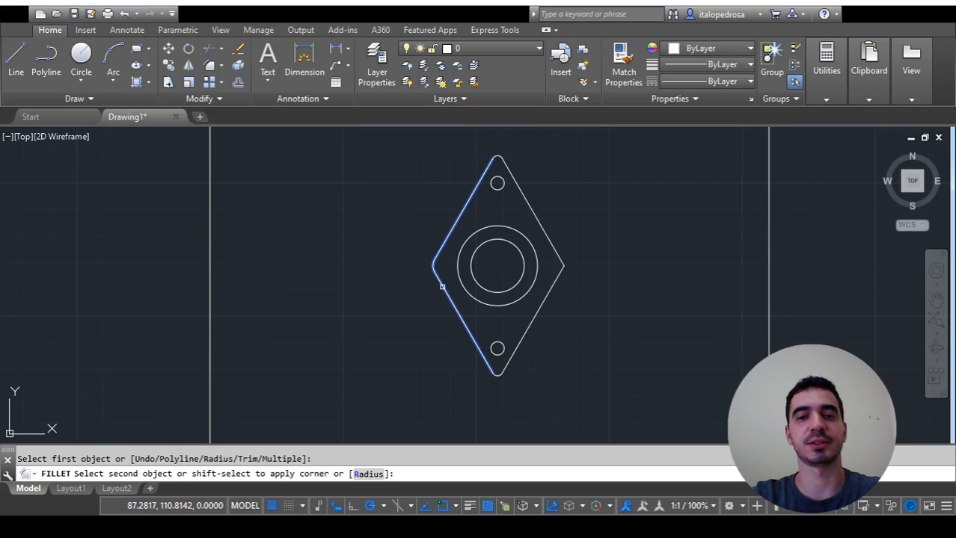
click(442, 287)
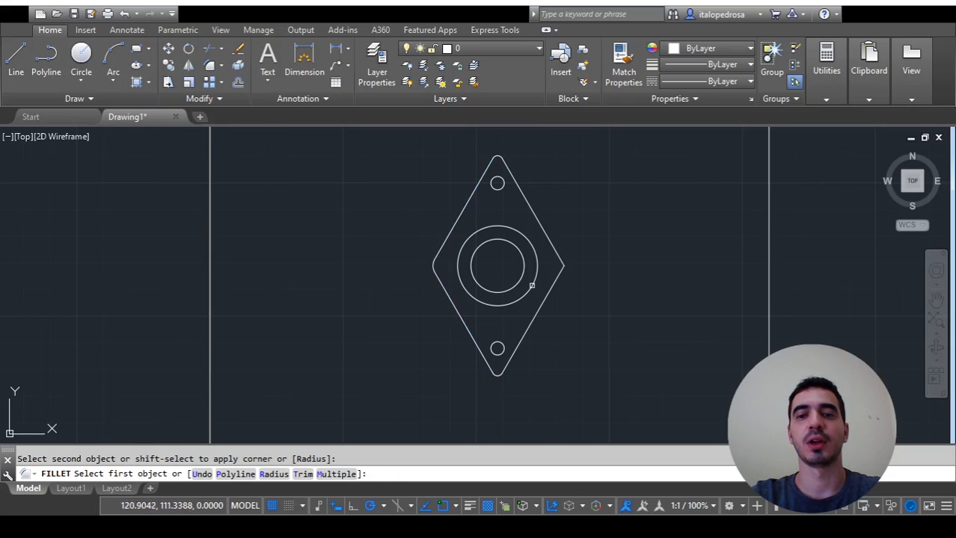
click(549, 289)
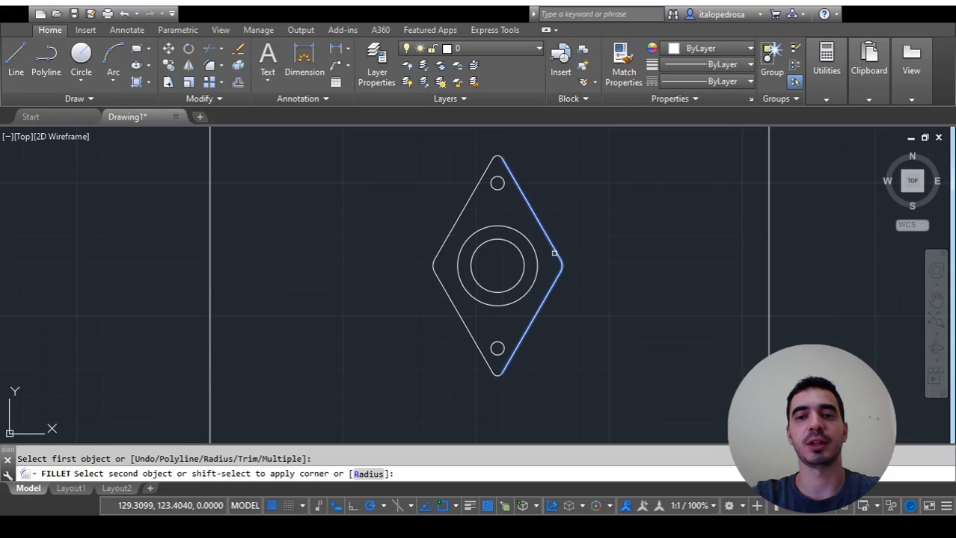
click(554, 252)
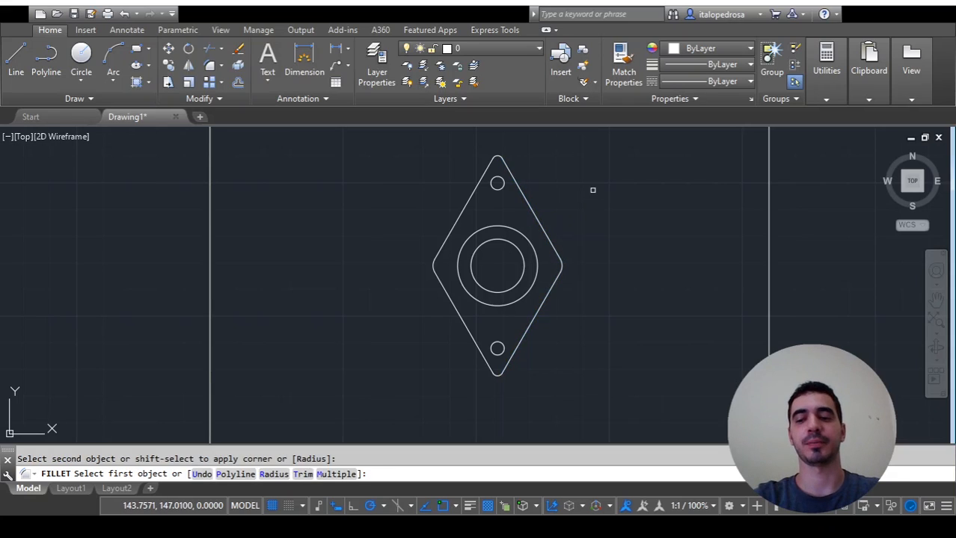
key(Escape)
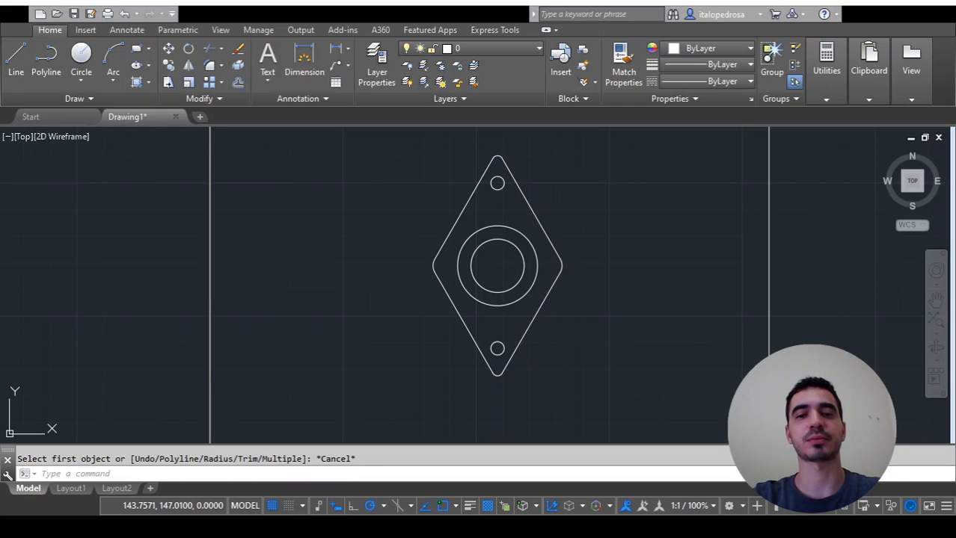